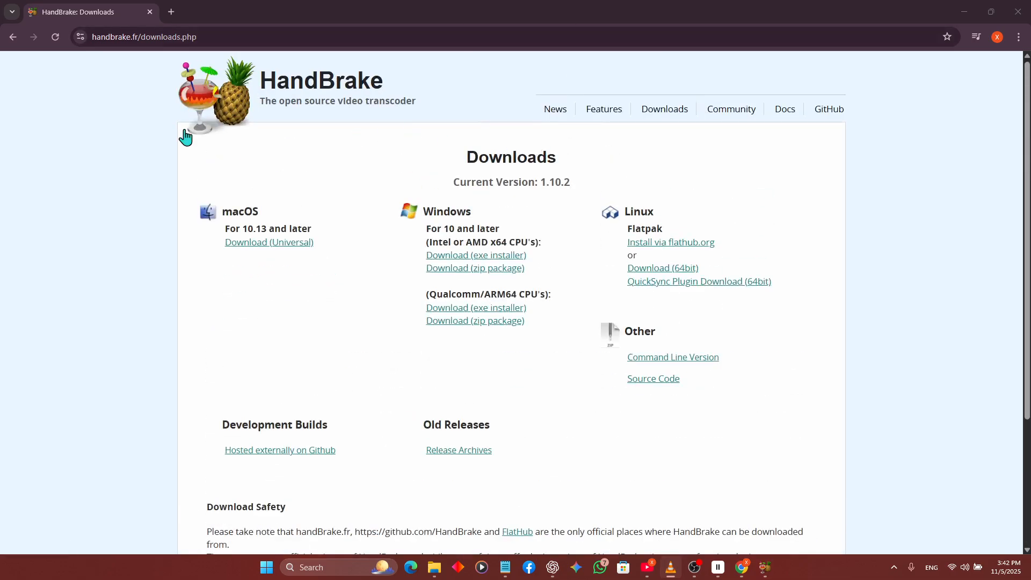
- Switch to HandBrake and open the video file 2759477-uhd_3840_2160_30fps as the source
{"action": "double_click", "coordinate": [140, 38]}
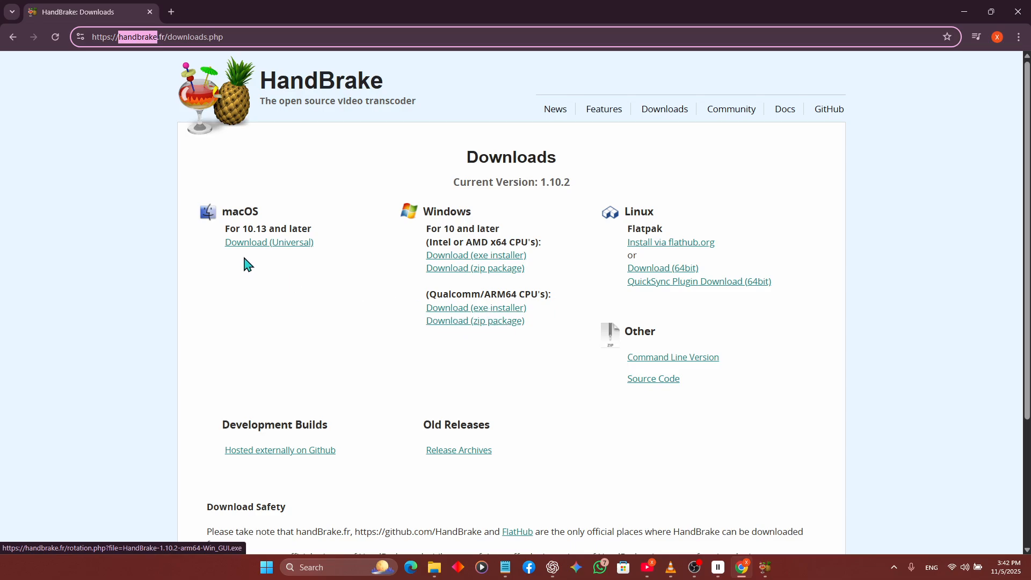
{"action": "left_click", "coordinate": [764, 568]}
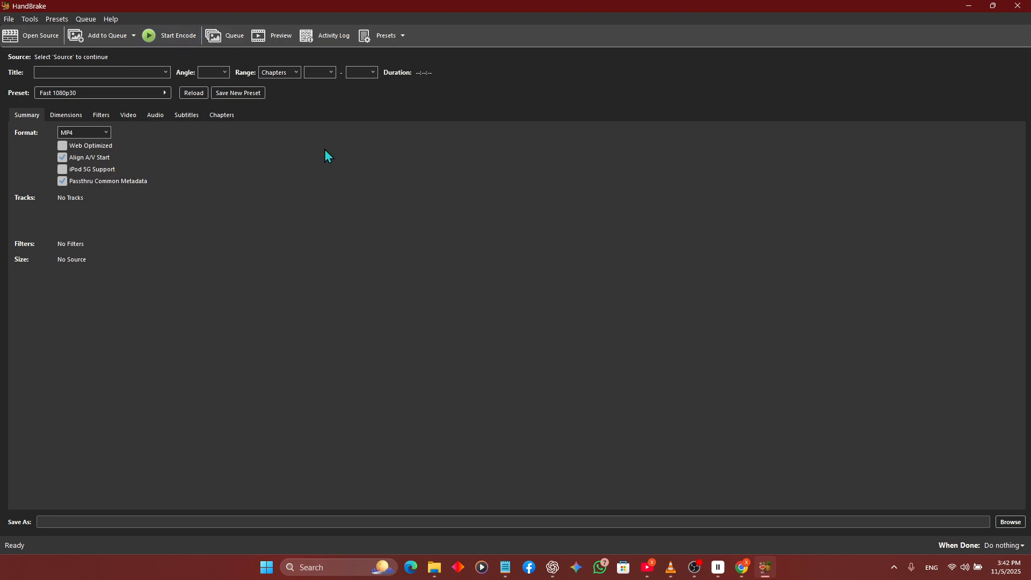
{"action": "left_click", "coordinate": [39, 37]}
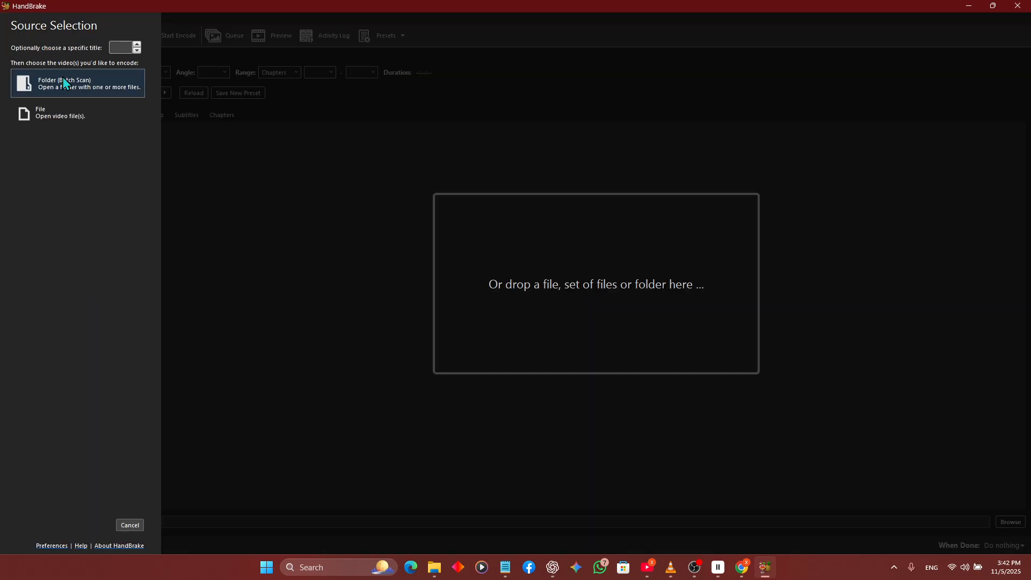
{"action": "left_click", "coordinate": [53, 120]}
{"action": "left_click_drag", "start_coordinate": [166, 112], "coordinate": [342, 150]}
{"action": "left_click_drag", "start_coordinate": [310, 117], "coordinate": [631, 295]}
{"action": "left_click", "coordinate": [465, 280]}
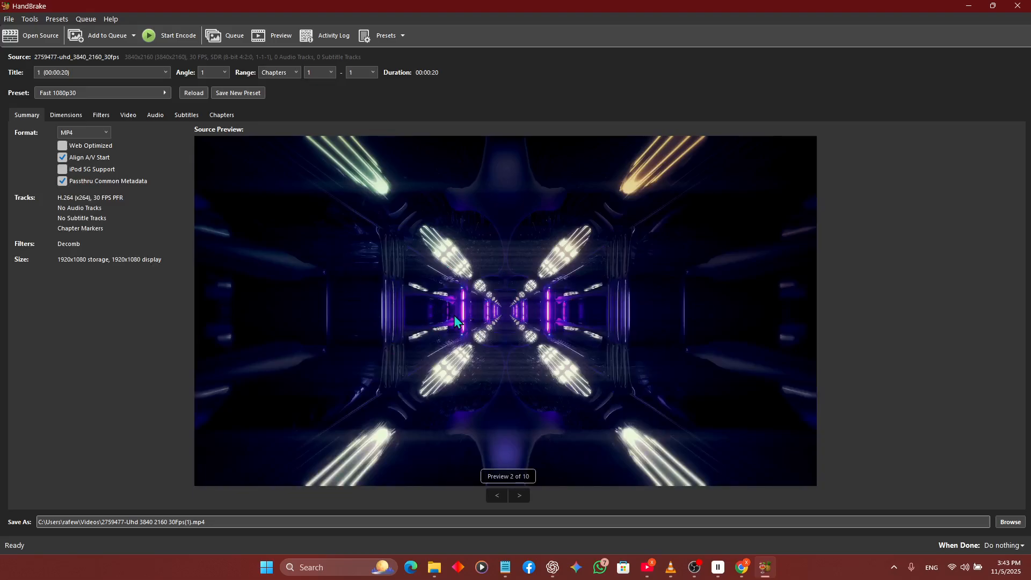
- Browse the available presets and apply the Very Fast 1080p30 preset to the source video
{"action": "left_click", "coordinate": [386, 36]}
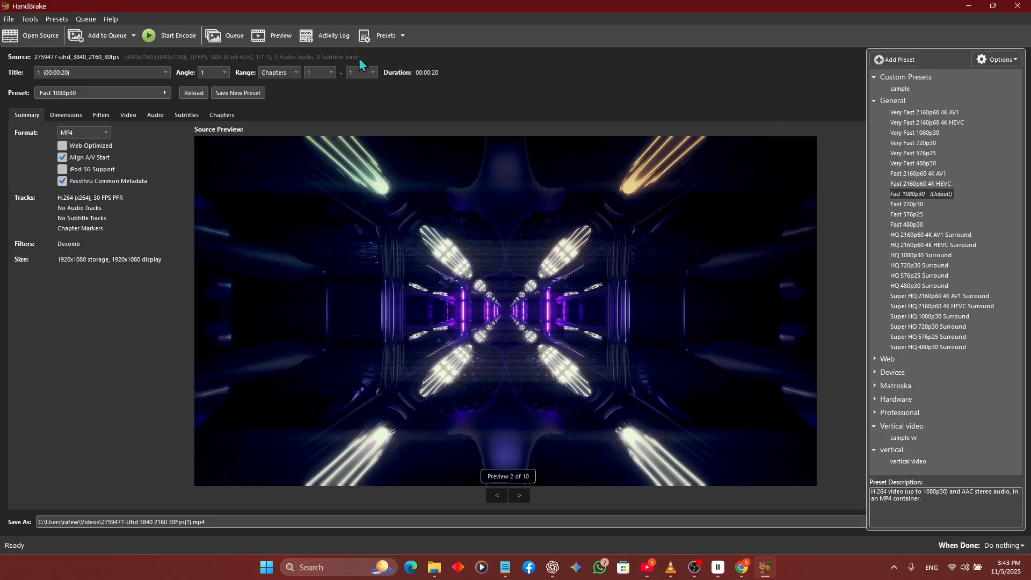
{"action": "left_click", "coordinate": [373, 42]}
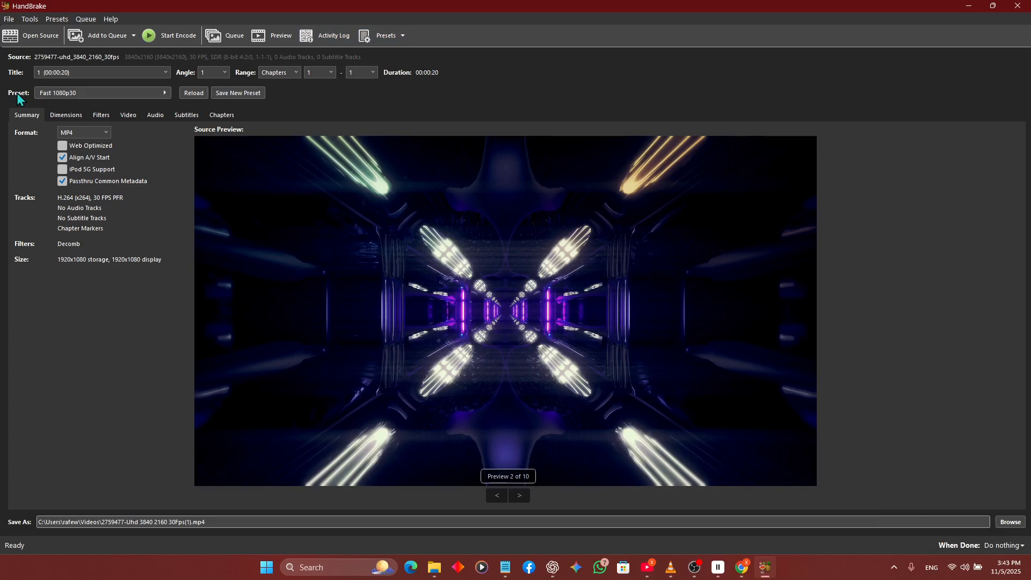
{"action": "left_click", "coordinate": [55, 94]}
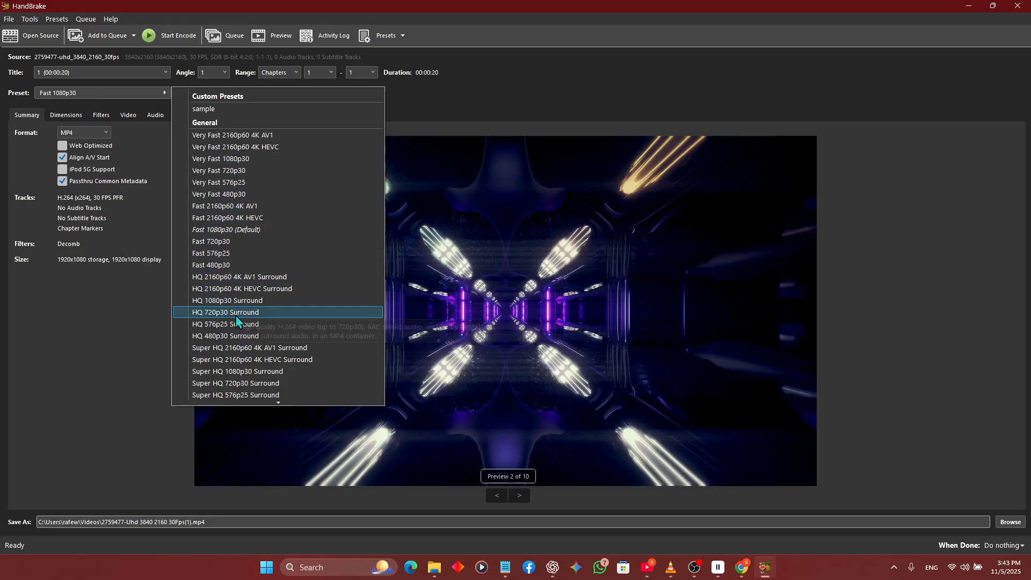
{"action": "scroll", "coordinate": [248, 367], "scroll_direction": "down", "scroll_amount": 13}
{"action": "scroll", "coordinate": [251, 358], "scroll_direction": "up", "scroll_amount": 9}
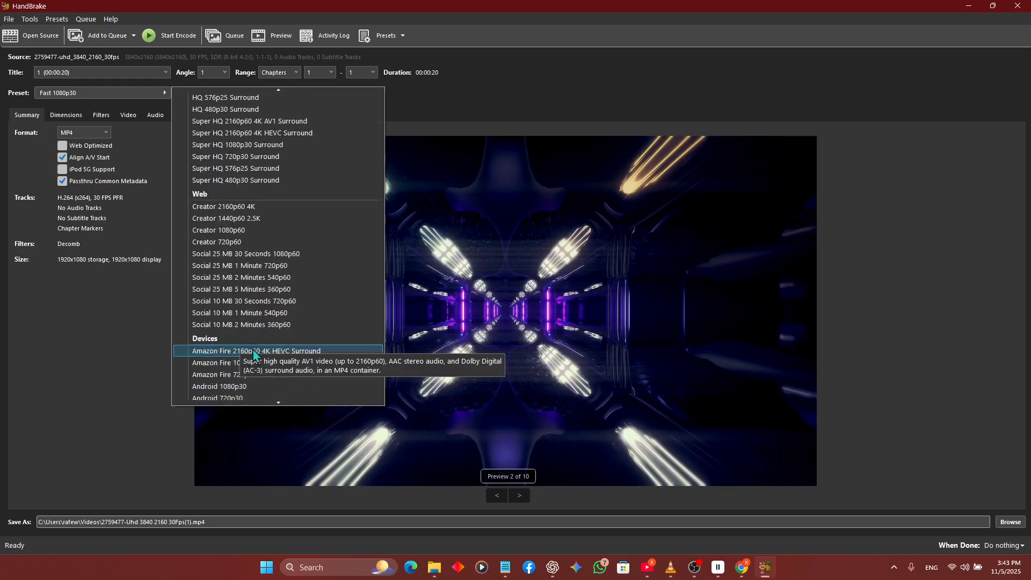
{"action": "scroll", "coordinate": [258, 316], "scroll_direction": "up", "scroll_amount": 5}
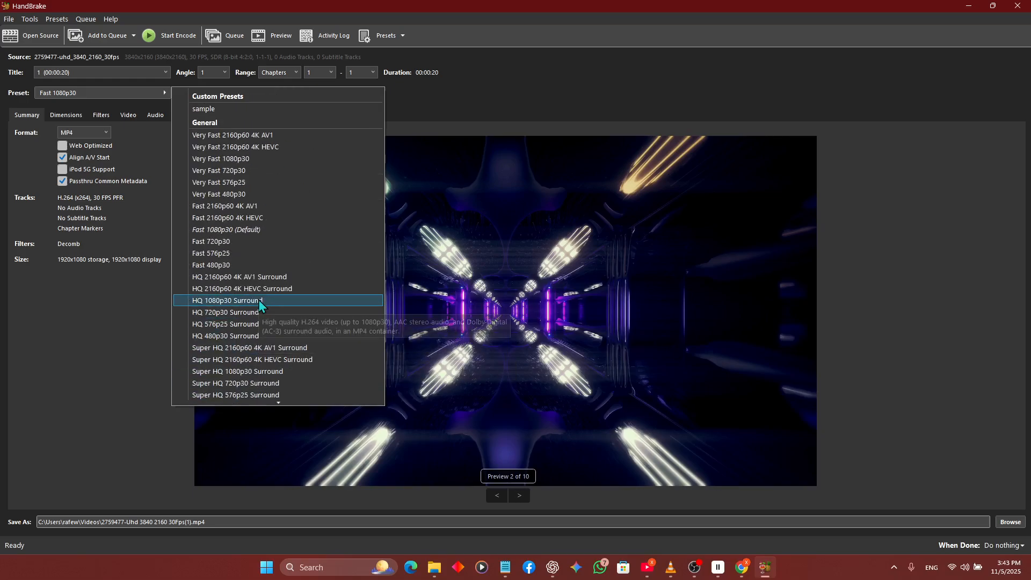
{"action": "left_click", "coordinate": [239, 156]}
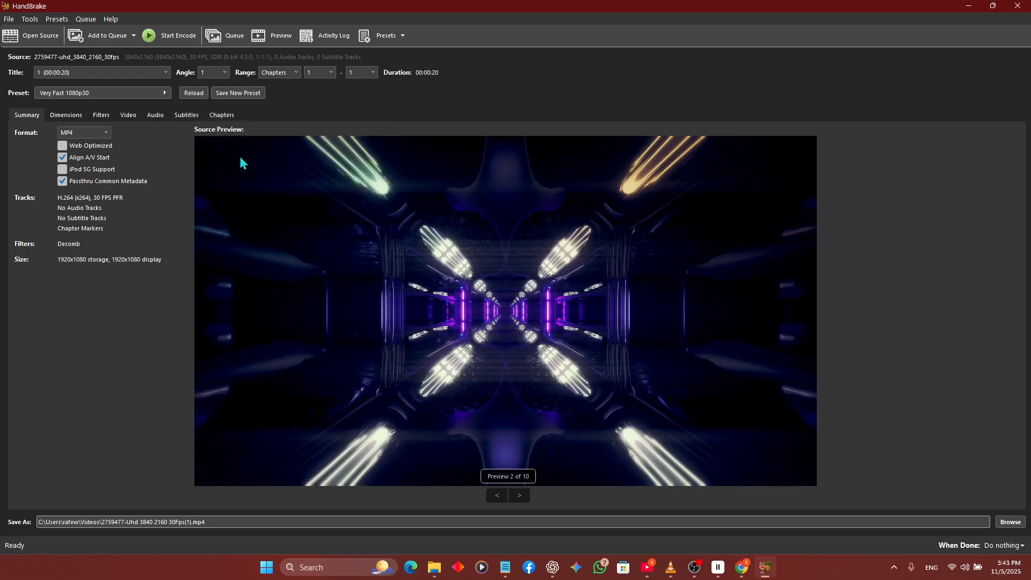
- Choose H.264 (x264) as the video encoder in the video settings
{"action": "left_click", "coordinate": [128, 115]}
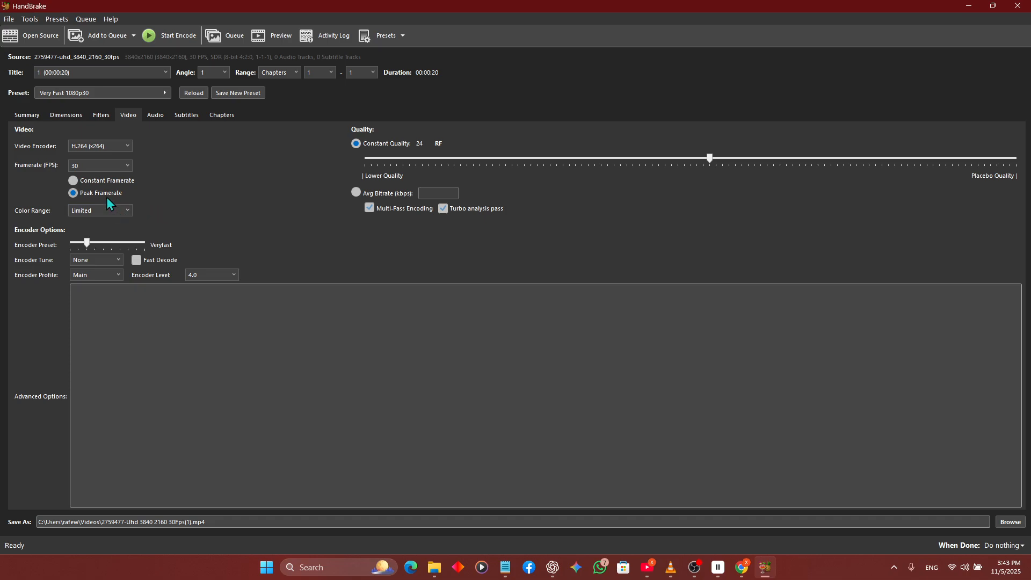
{"action": "left_click", "coordinate": [89, 148]}
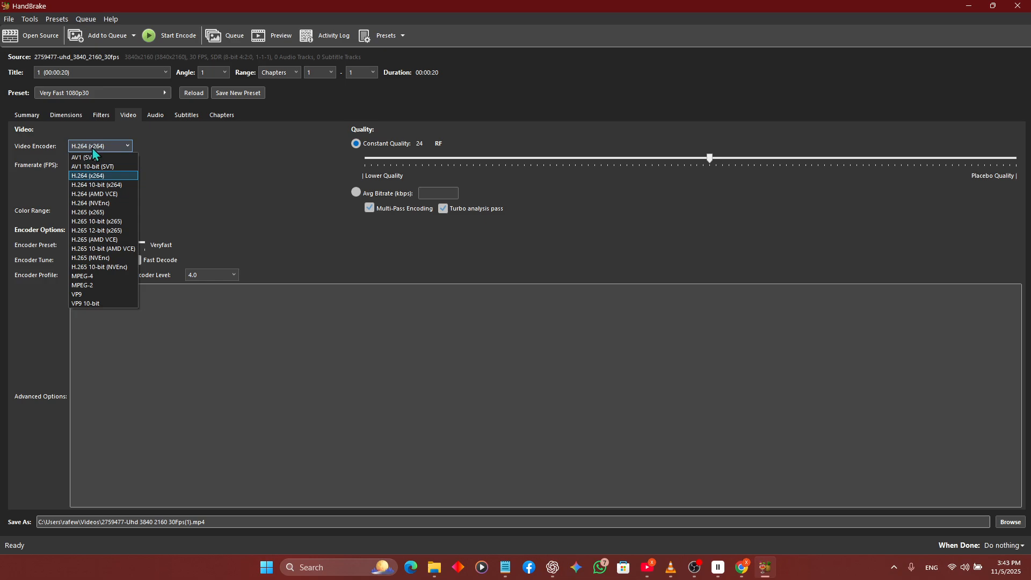
{"action": "left_click", "coordinate": [92, 176]}
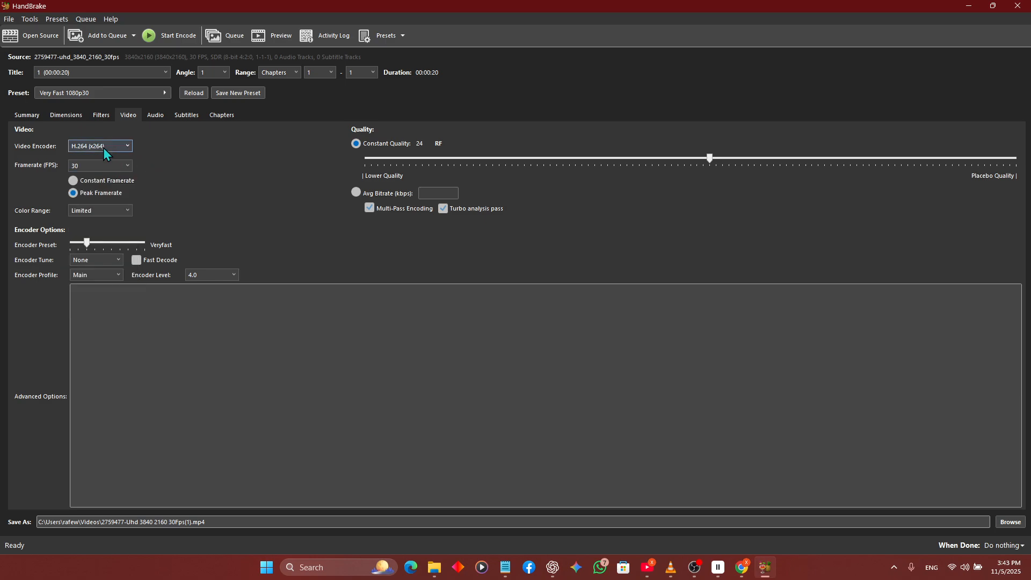
{"action": "left_click", "coordinate": [127, 149]}
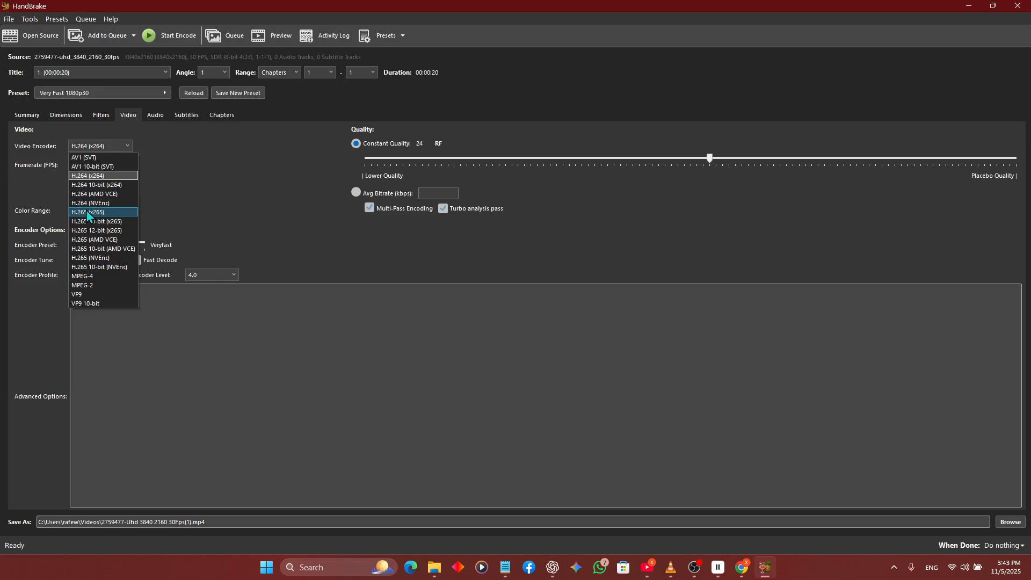
{"action": "left_click", "coordinate": [88, 176]}
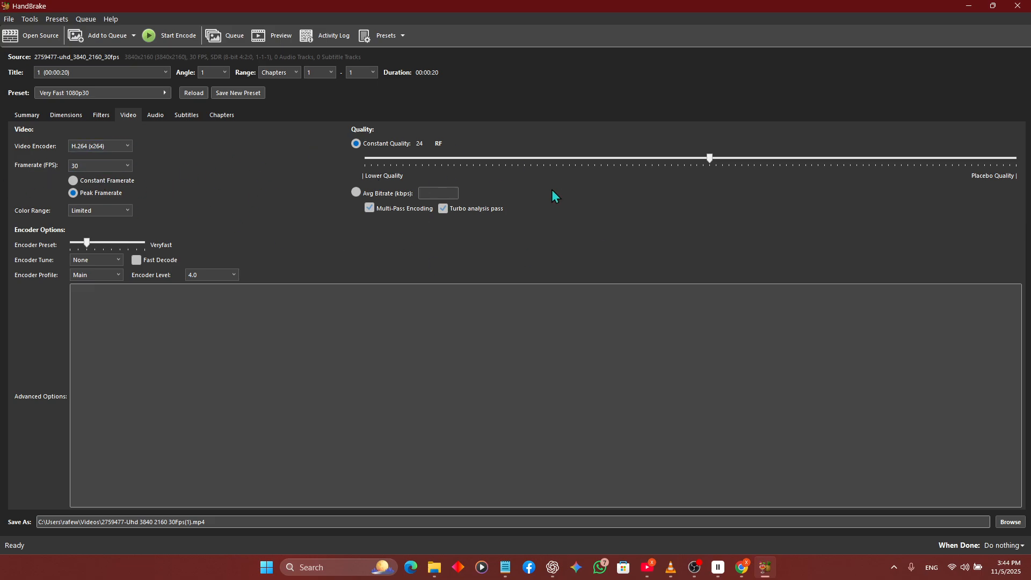
- Set the constant quality to RF 20.5 and the framerate to Same as source
{"action": "left_click", "coordinate": [715, 158]}
{"action": "left_click_drag", "start_coordinate": [731, 159], "coordinate": [546, 182]}
{"action": "left_click_drag", "start_coordinate": [635, 183], "coordinate": [751, 184]}
{"action": "left_click_drag", "start_coordinate": [741, 158], "coordinate": [790, 165]}
{"action": "left_click", "coordinate": [86, 166]}
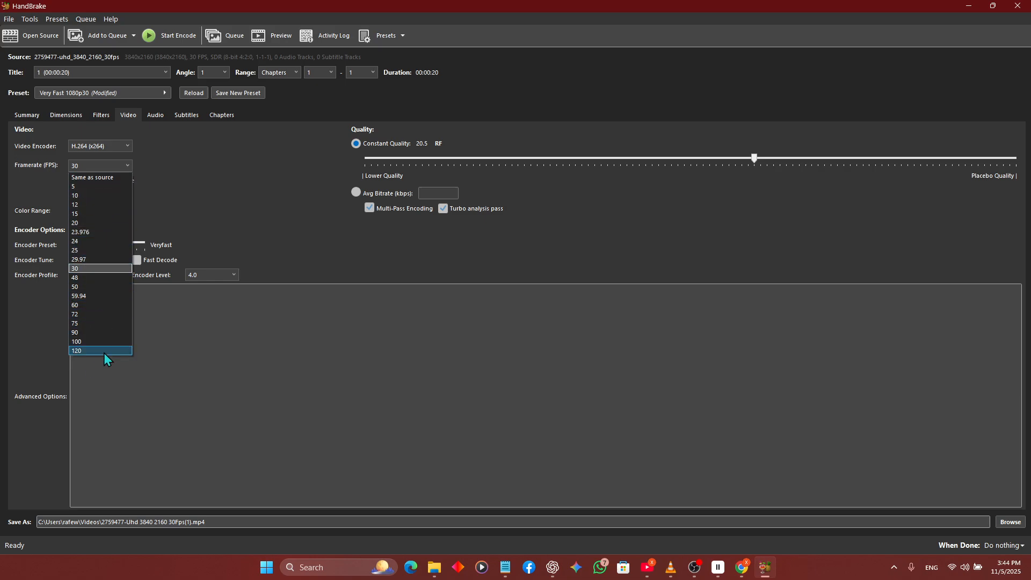
{"action": "left_click", "coordinate": [88, 178]}
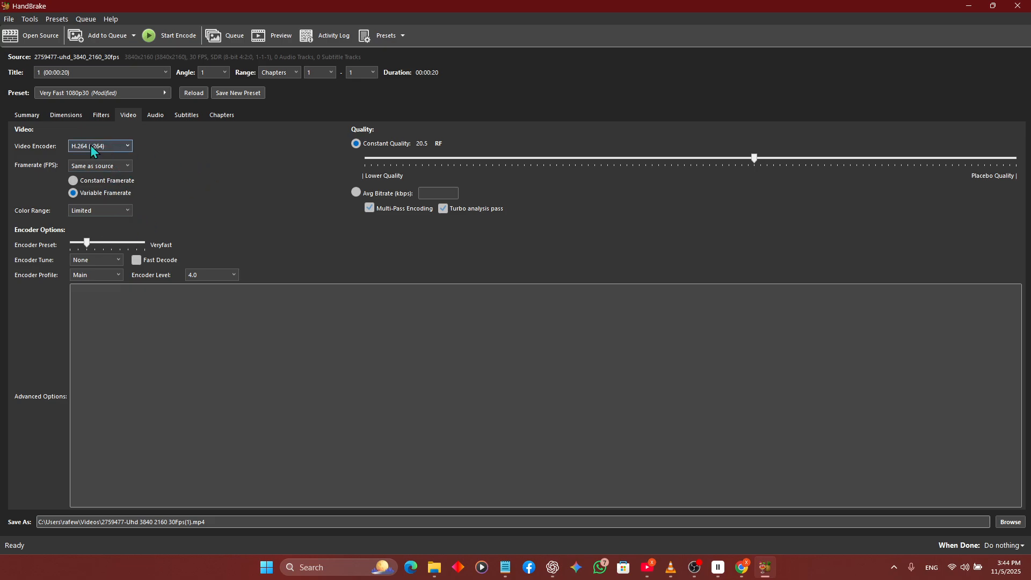
- Select MP4 as the output format in the summary settings and turn off Align A/V Start
{"action": "left_click", "coordinate": [36, 116]}
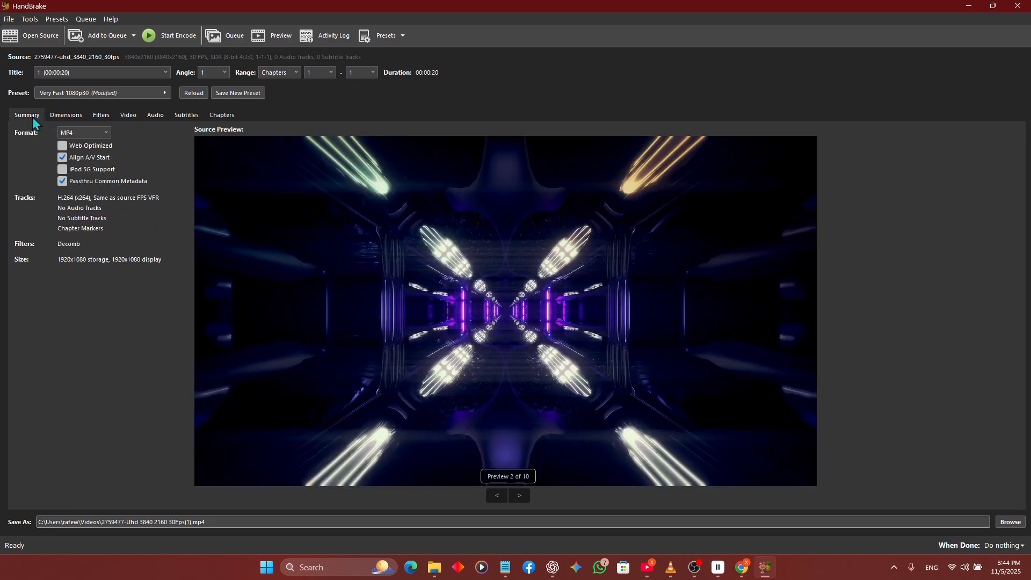
{"action": "left_click", "coordinate": [92, 134]}
{"action": "left_click", "coordinate": [85, 145]}
{"action": "left_click", "coordinate": [89, 132]}
{"action": "left_click", "coordinate": [74, 145]}
{"action": "left_click", "coordinate": [82, 158]}
- Start encoding the video to the given output path, and stop the running encode
{"action": "left_click_drag", "start_coordinate": [217, 526], "coordinate": [39, 526]}
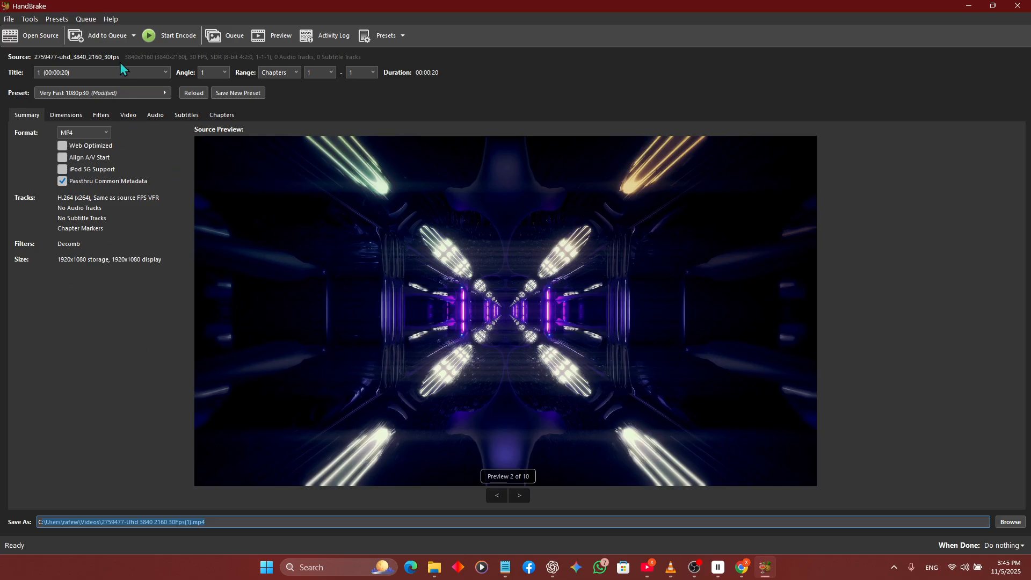
{"action": "left_click", "coordinate": [168, 36]}
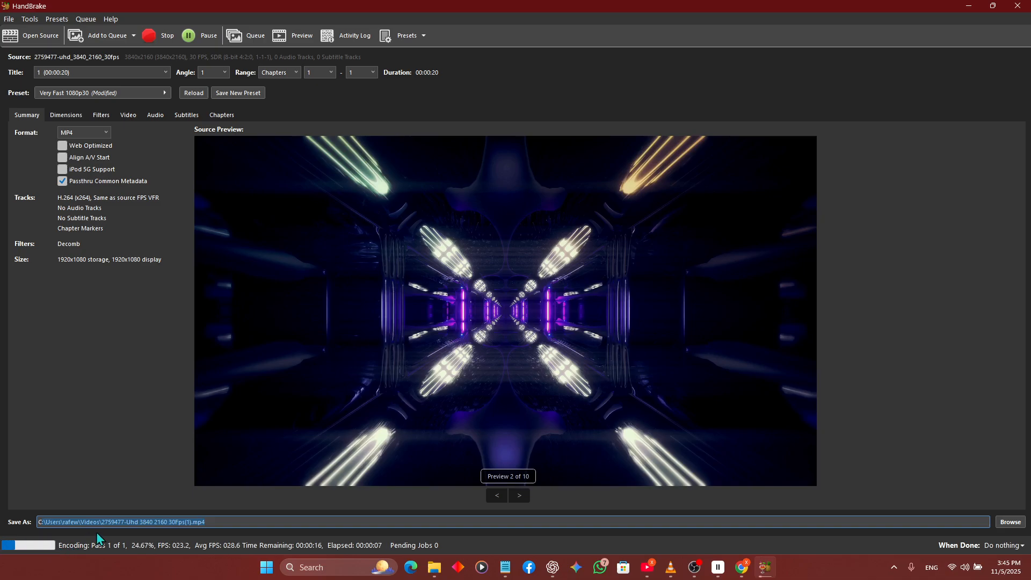
{"action": "left_click", "coordinate": [163, 39]}
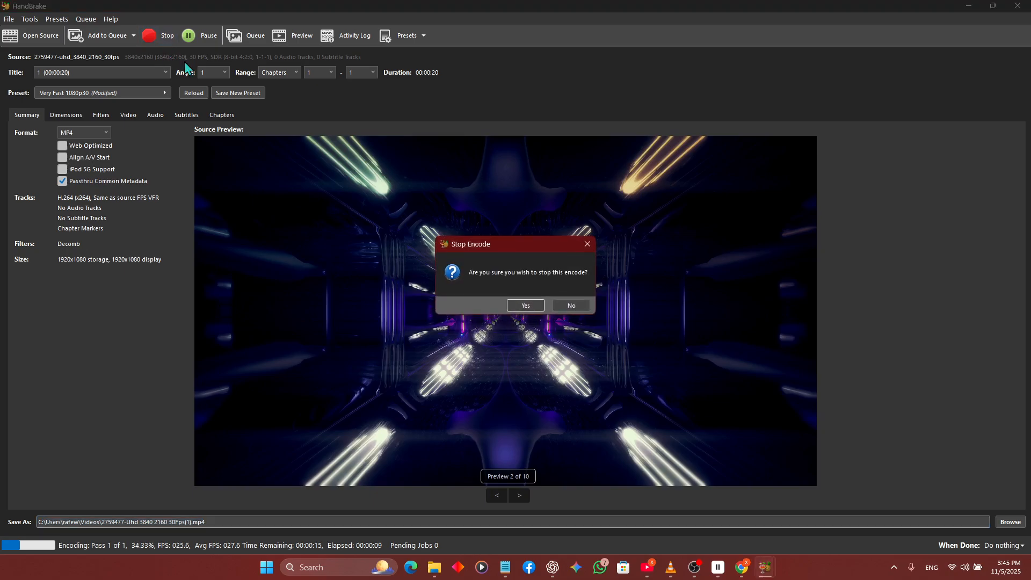
{"action": "left_click", "coordinate": [516, 306]}
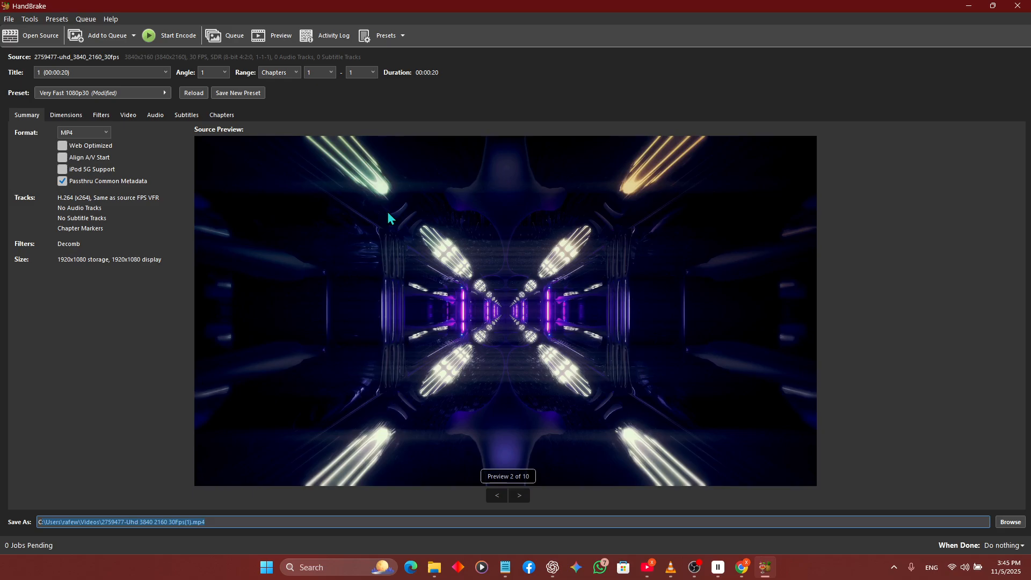
{"action": "scroll", "coordinate": [389, 215], "scroll_direction": "down", "scroll_amount": 1}
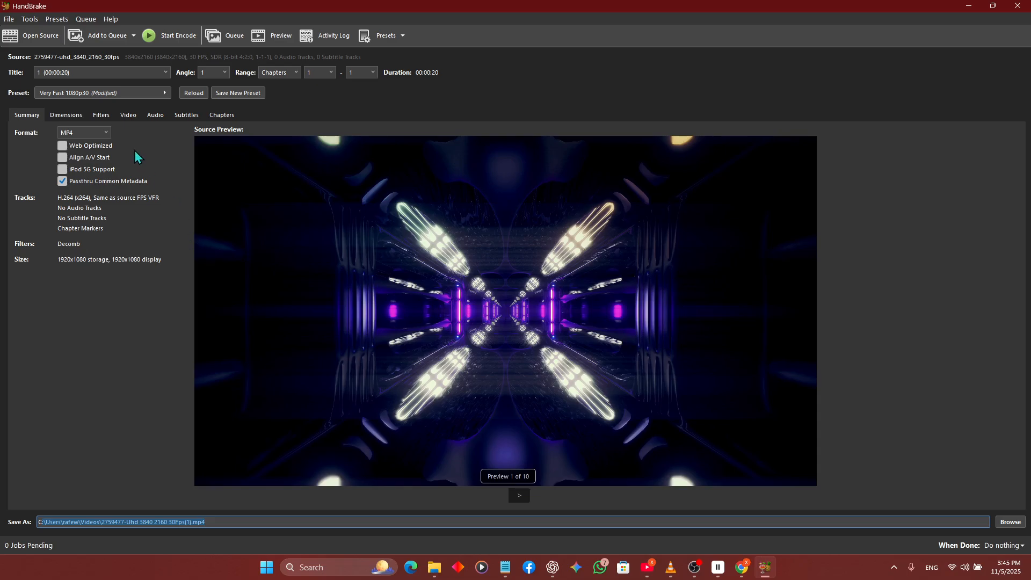
{"action": "left_click", "coordinate": [125, 113]}
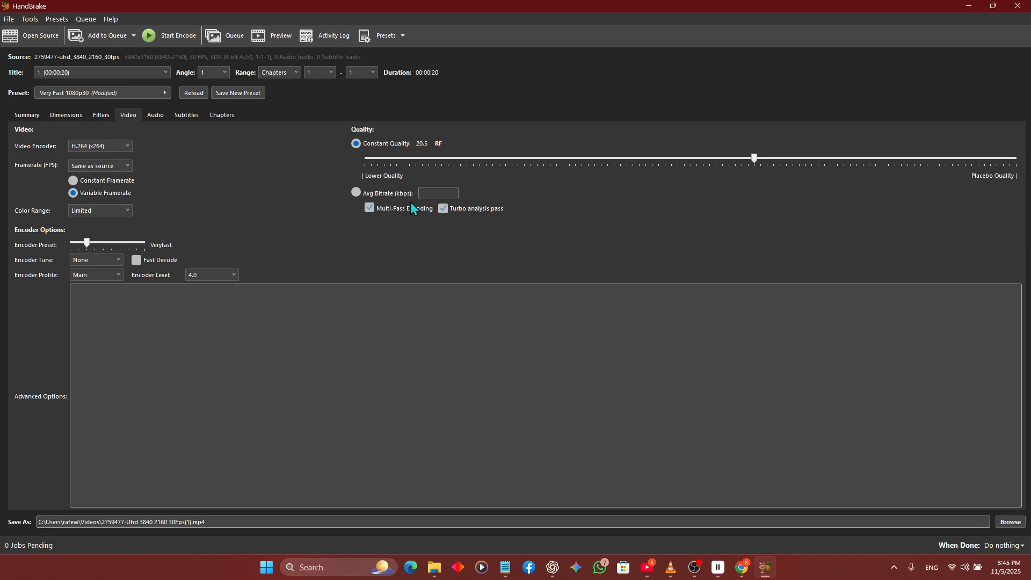
{"action": "left_click", "coordinate": [122, 166]}
{"action": "left_click", "coordinate": [122, 167]}
{"action": "left_click", "coordinate": [208, 275]}
{"action": "left_click", "coordinate": [209, 275]}
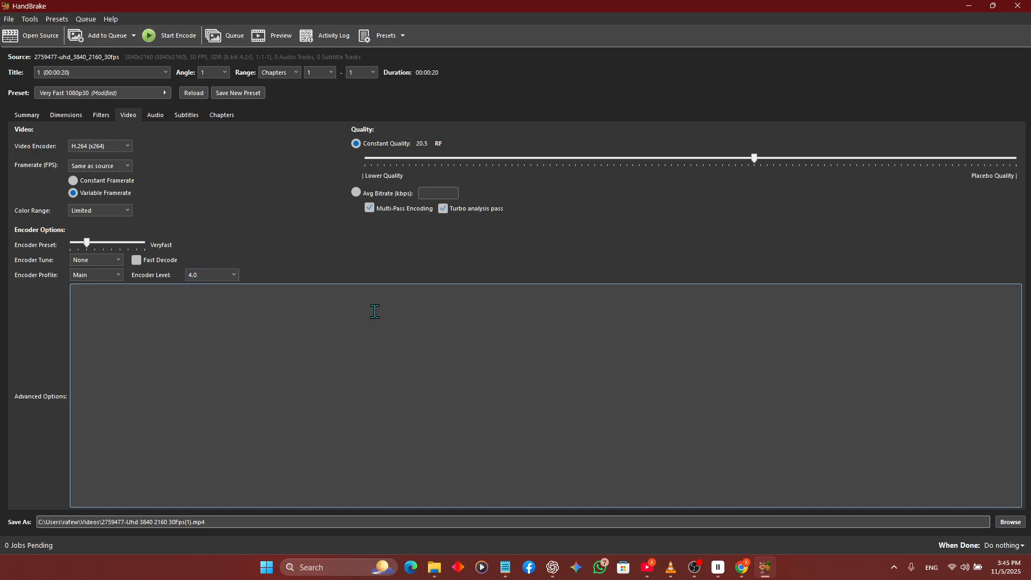